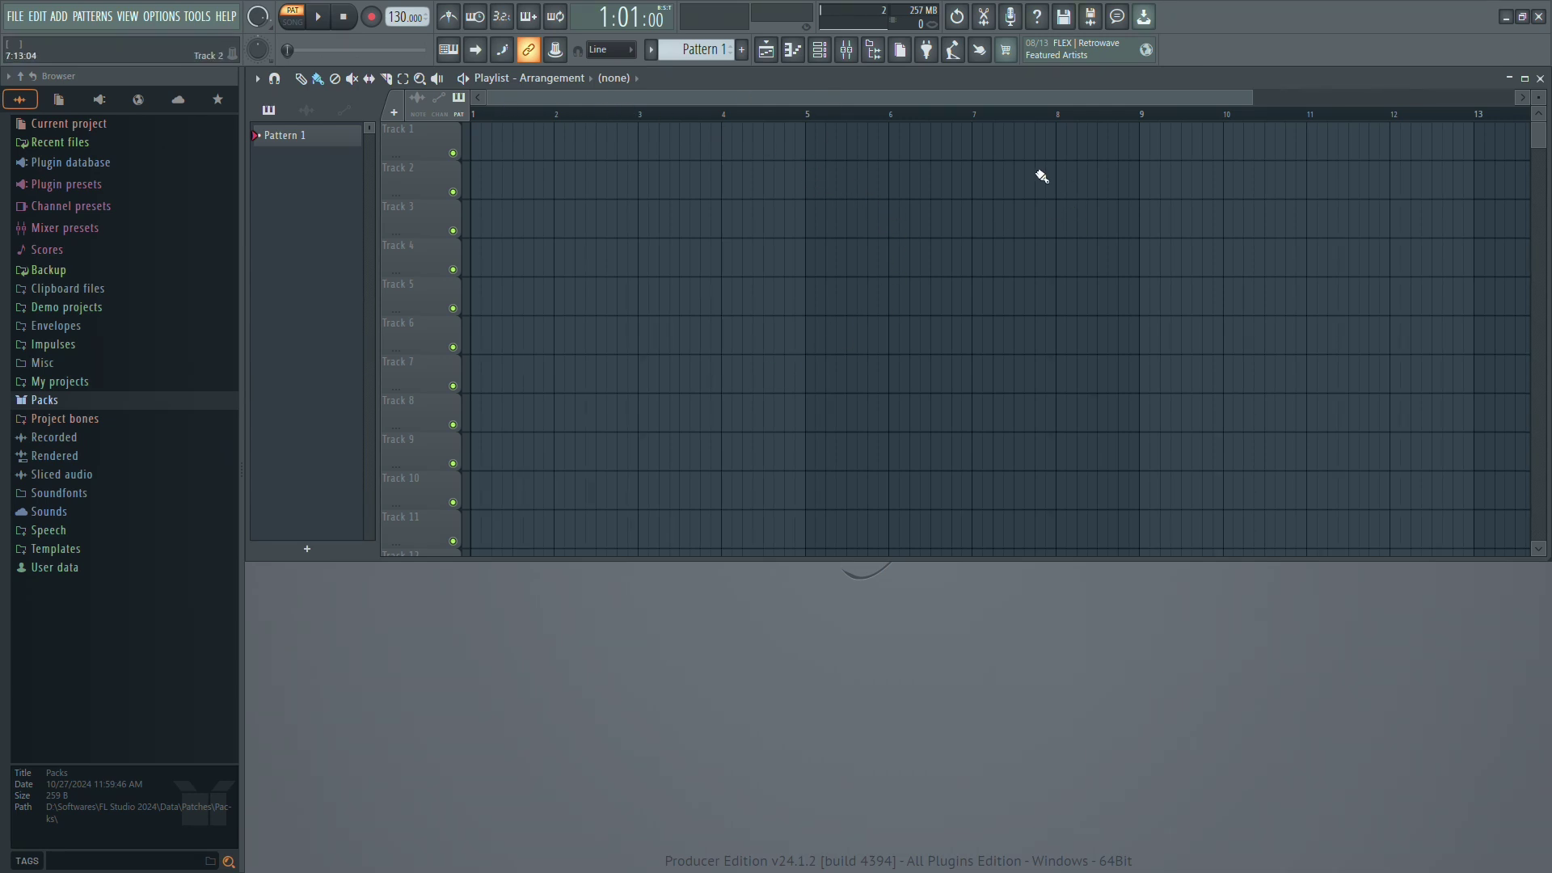
Step: Set mixer Insert 1's audio input to In 1 - In 2, declining external-input-only, and close the mixer
left_click(846, 54)
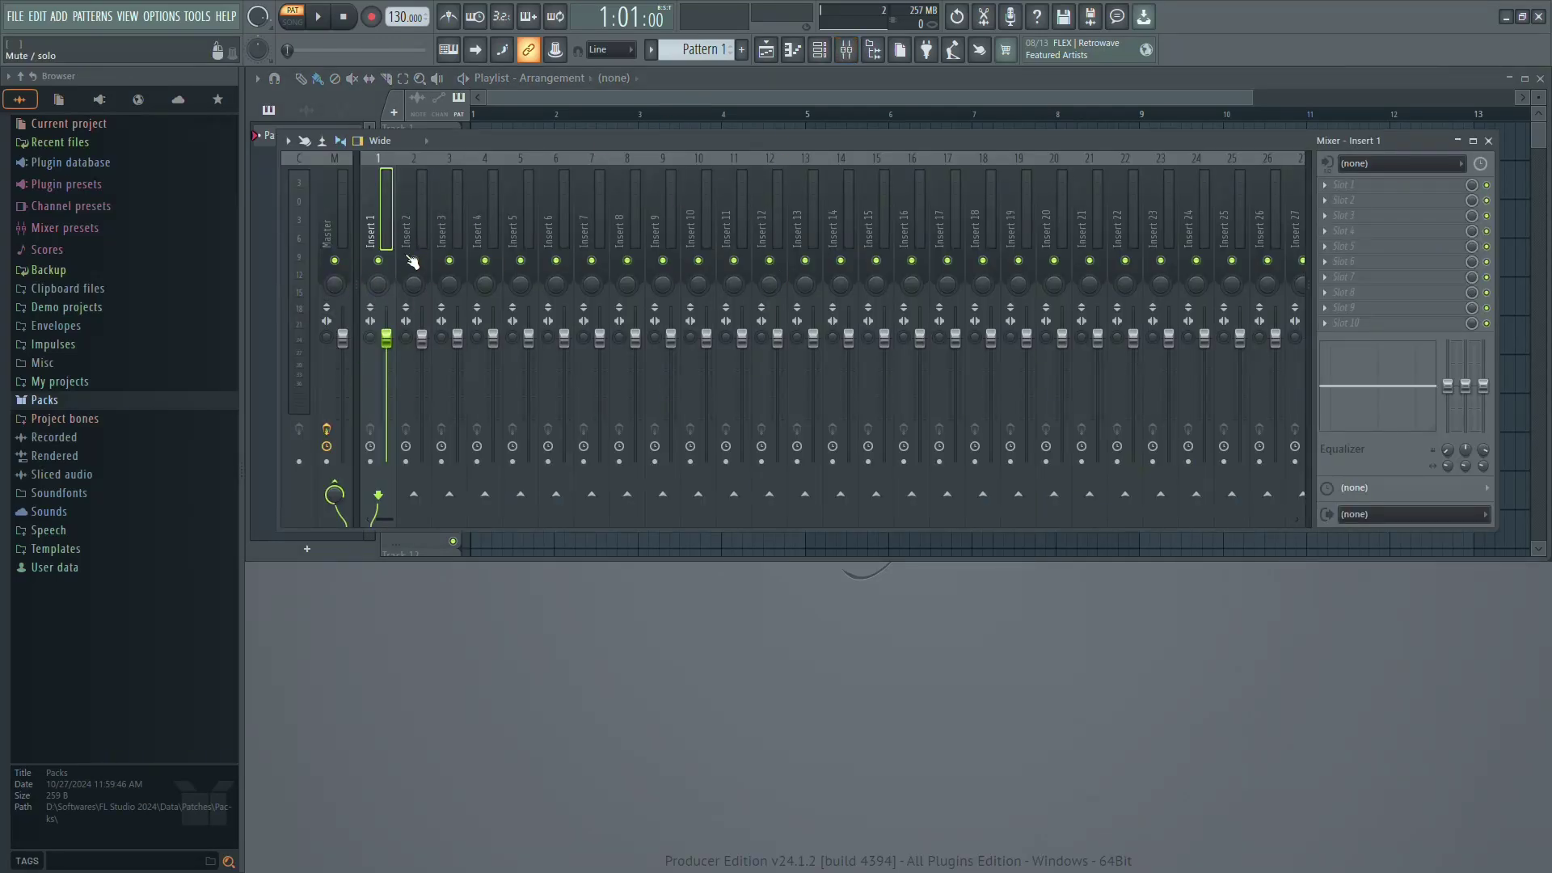
left_click(424, 222)
left_click(367, 234)
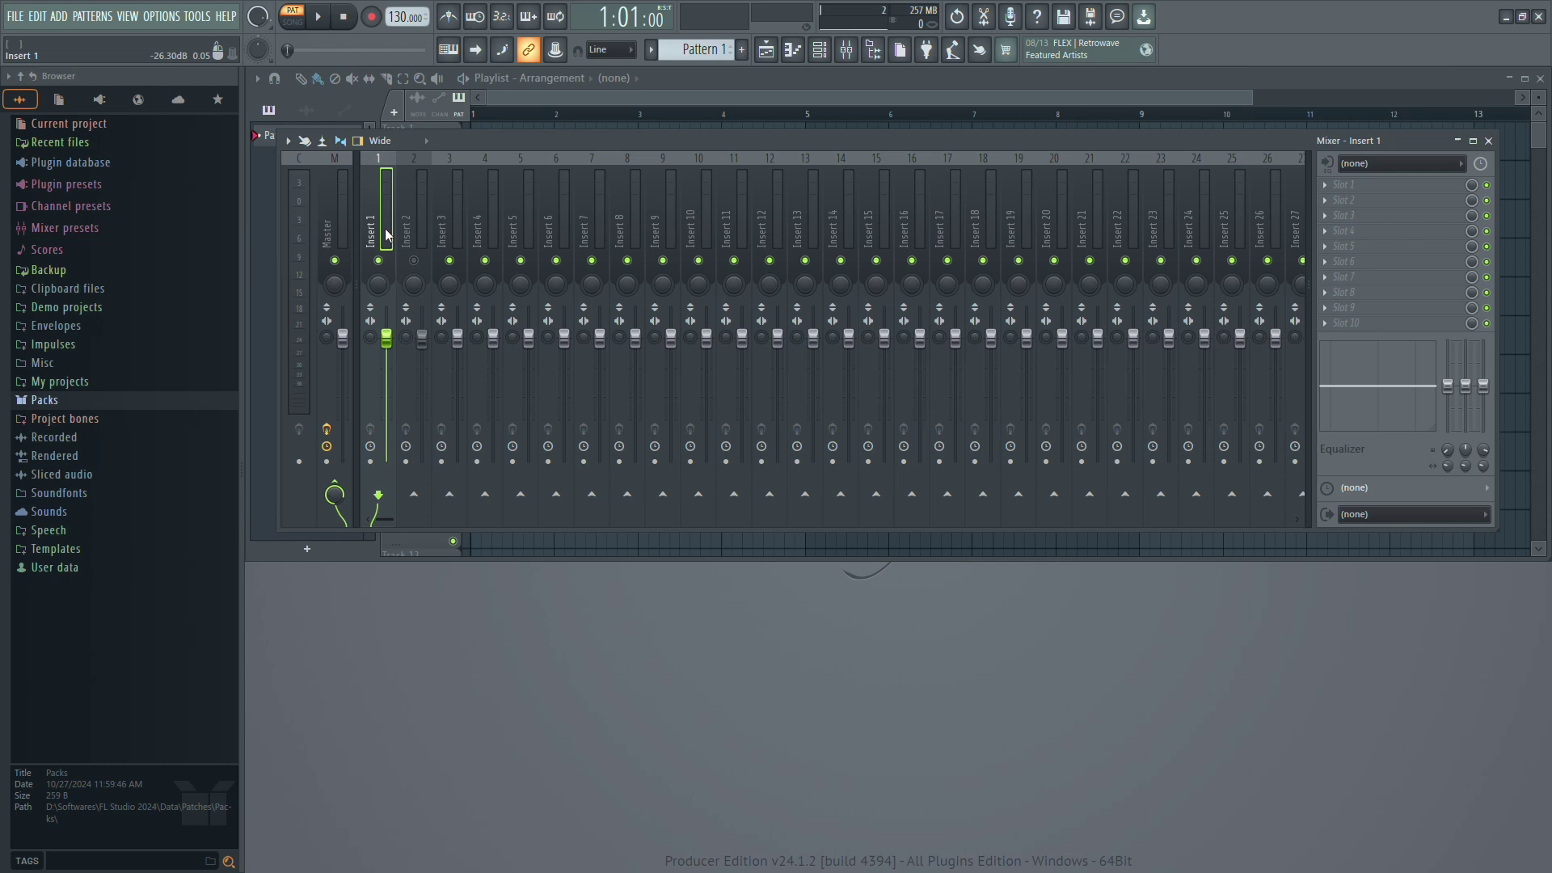
left_click(1373, 163)
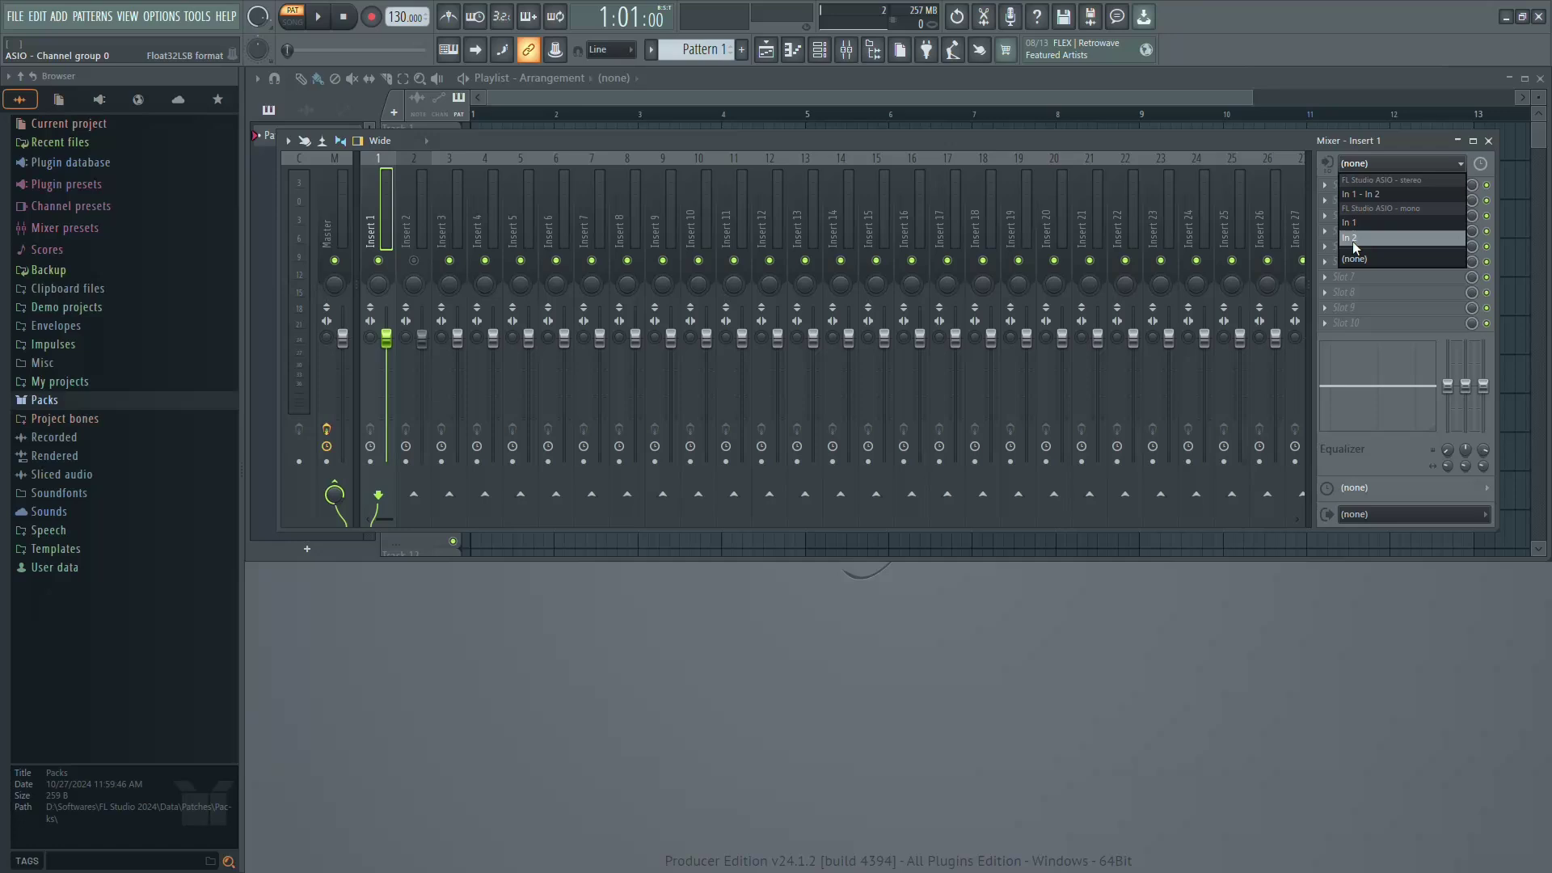
left_click(1379, 195)
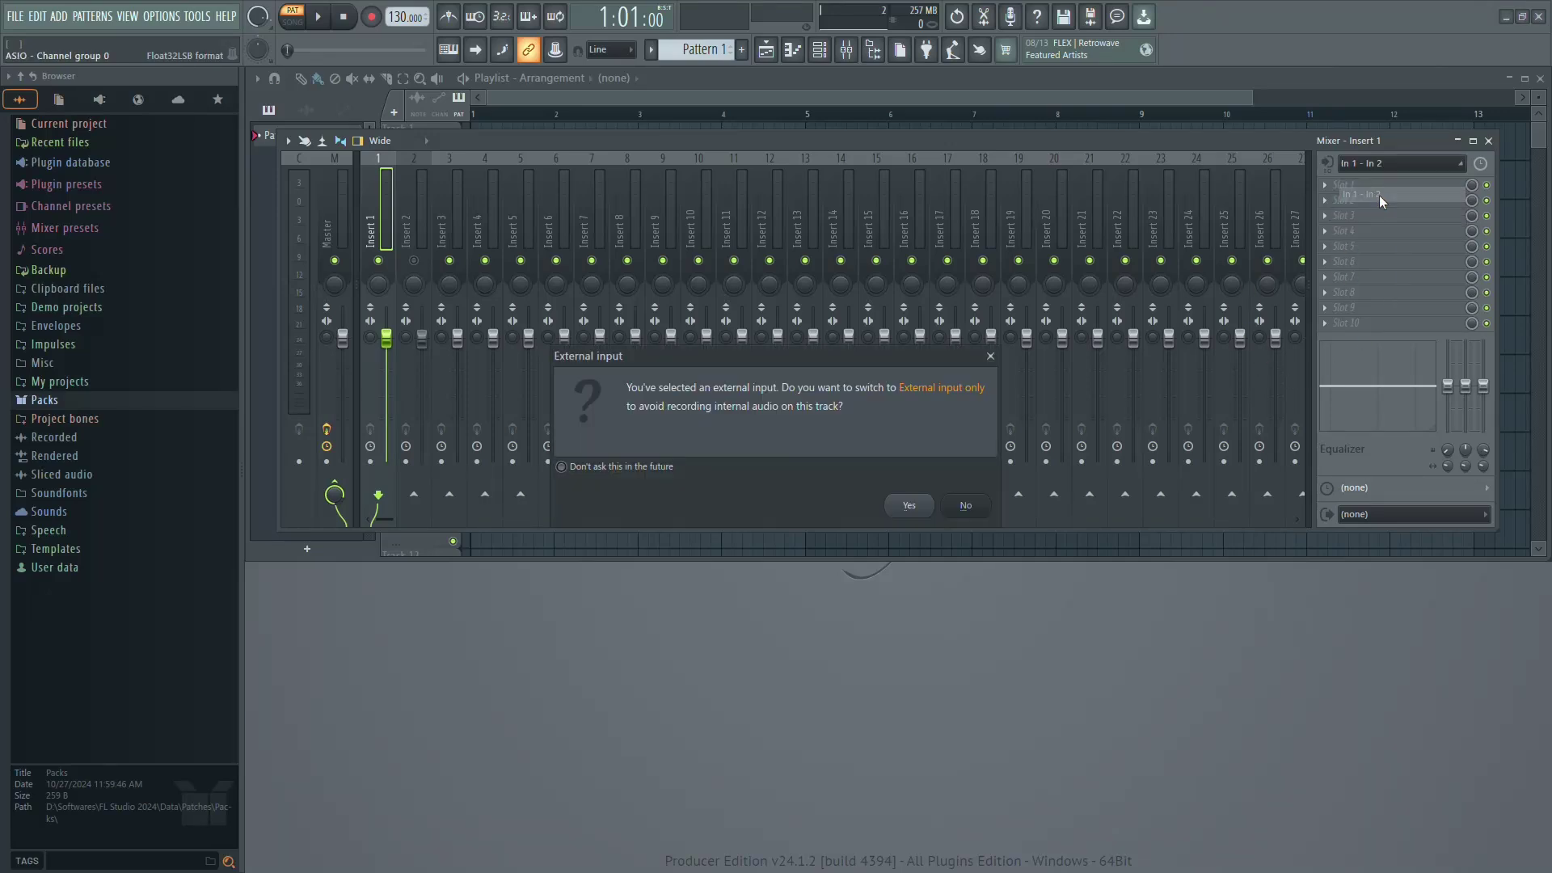
left_click(965, 504)
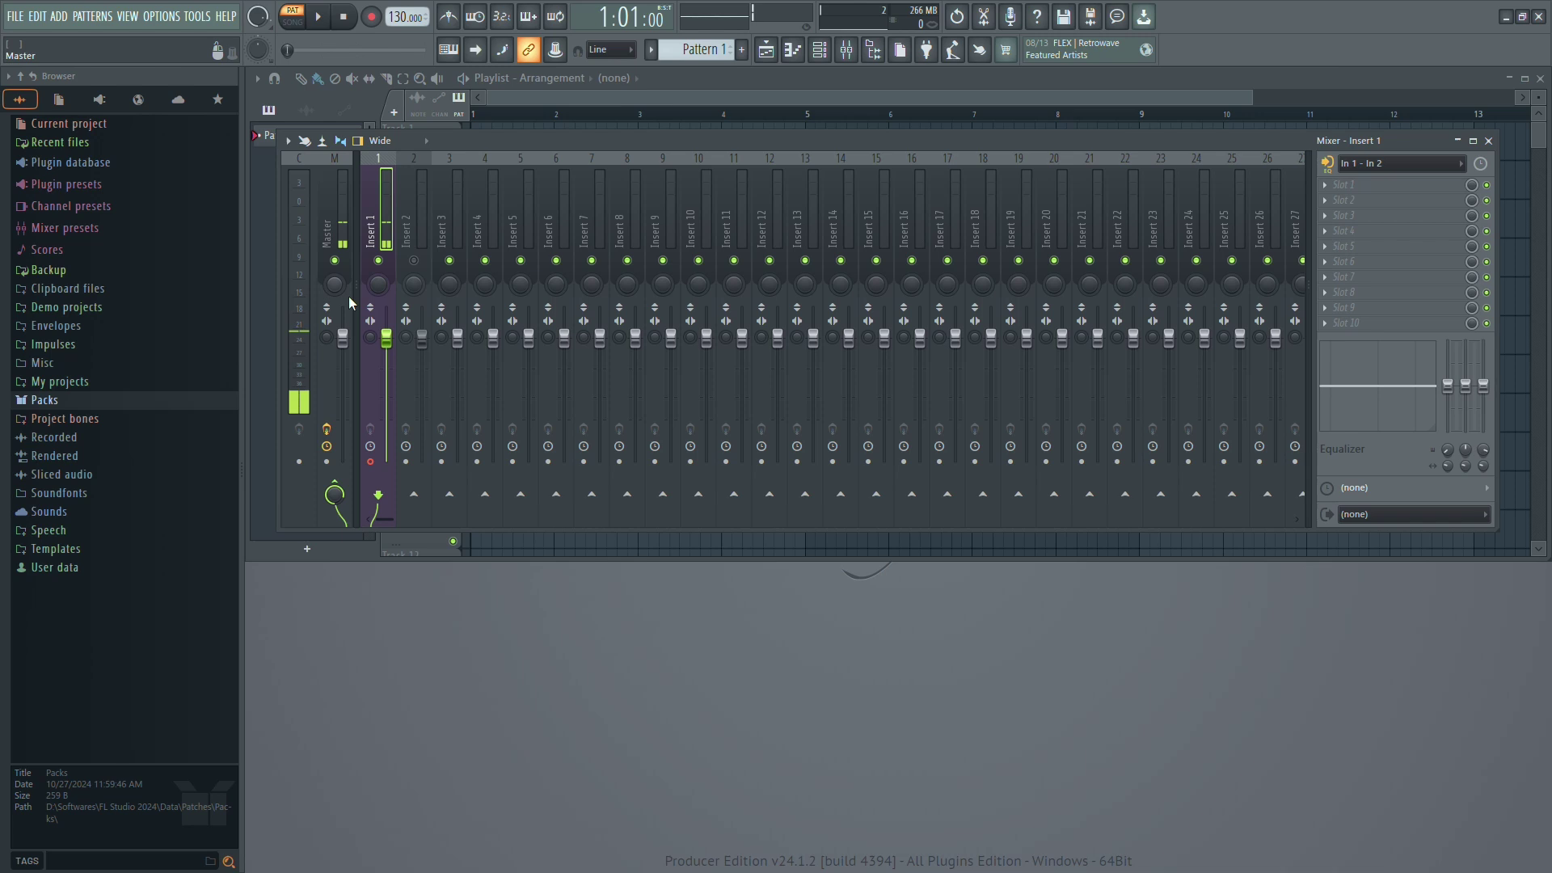
left_click(1487, 142)
Step: Search for ASIO4all in Opera and download the ASIO4ALL 2.16 installer from its official site
left_click(1506, 17)
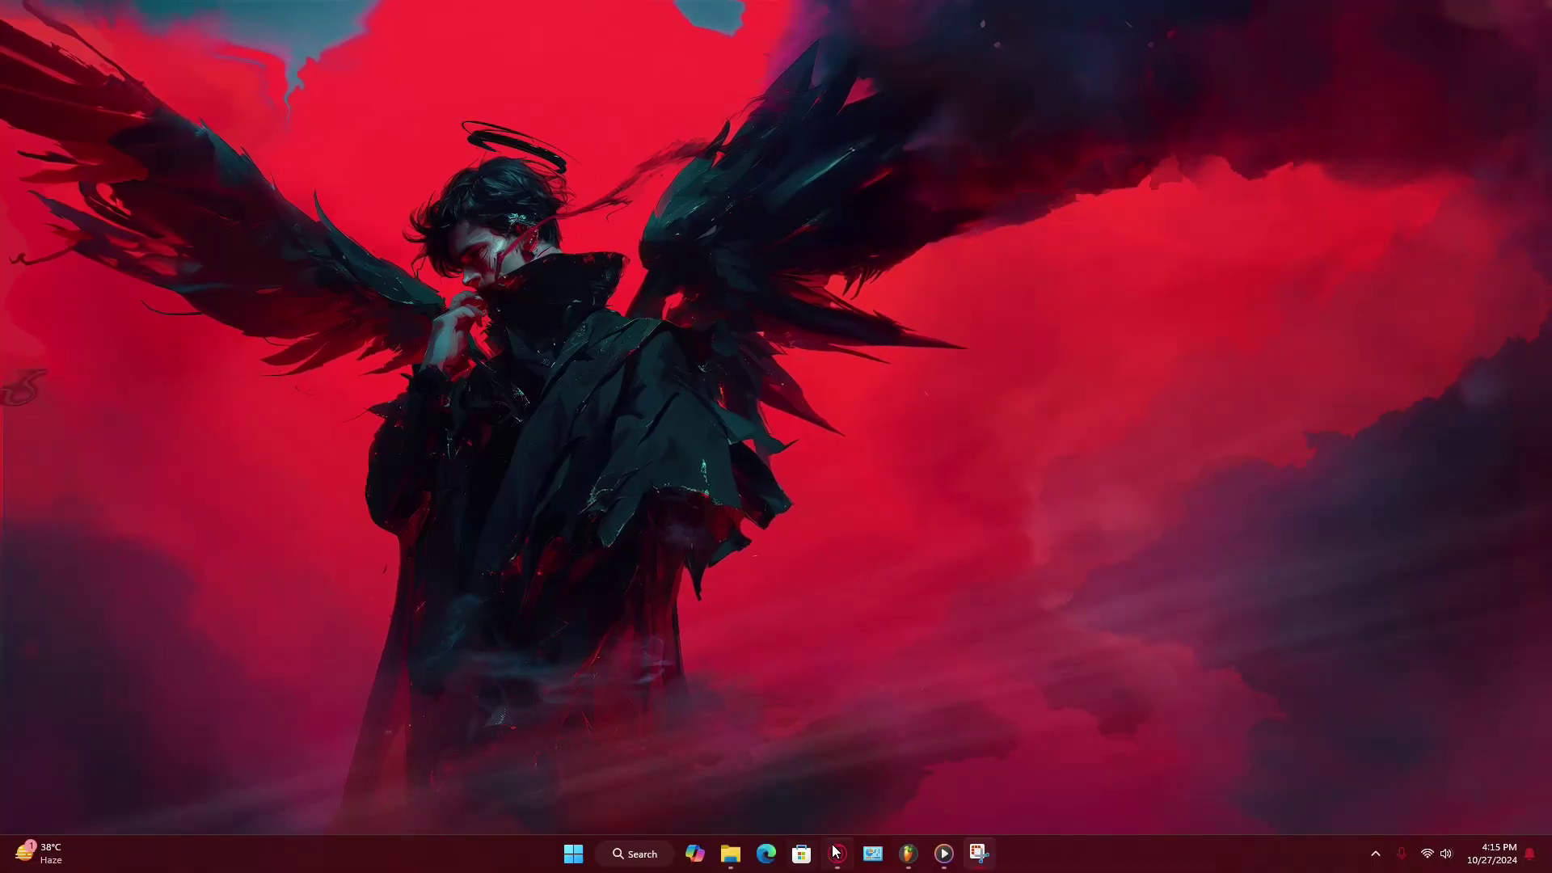
key("ctrl+l")
type("asio4all")
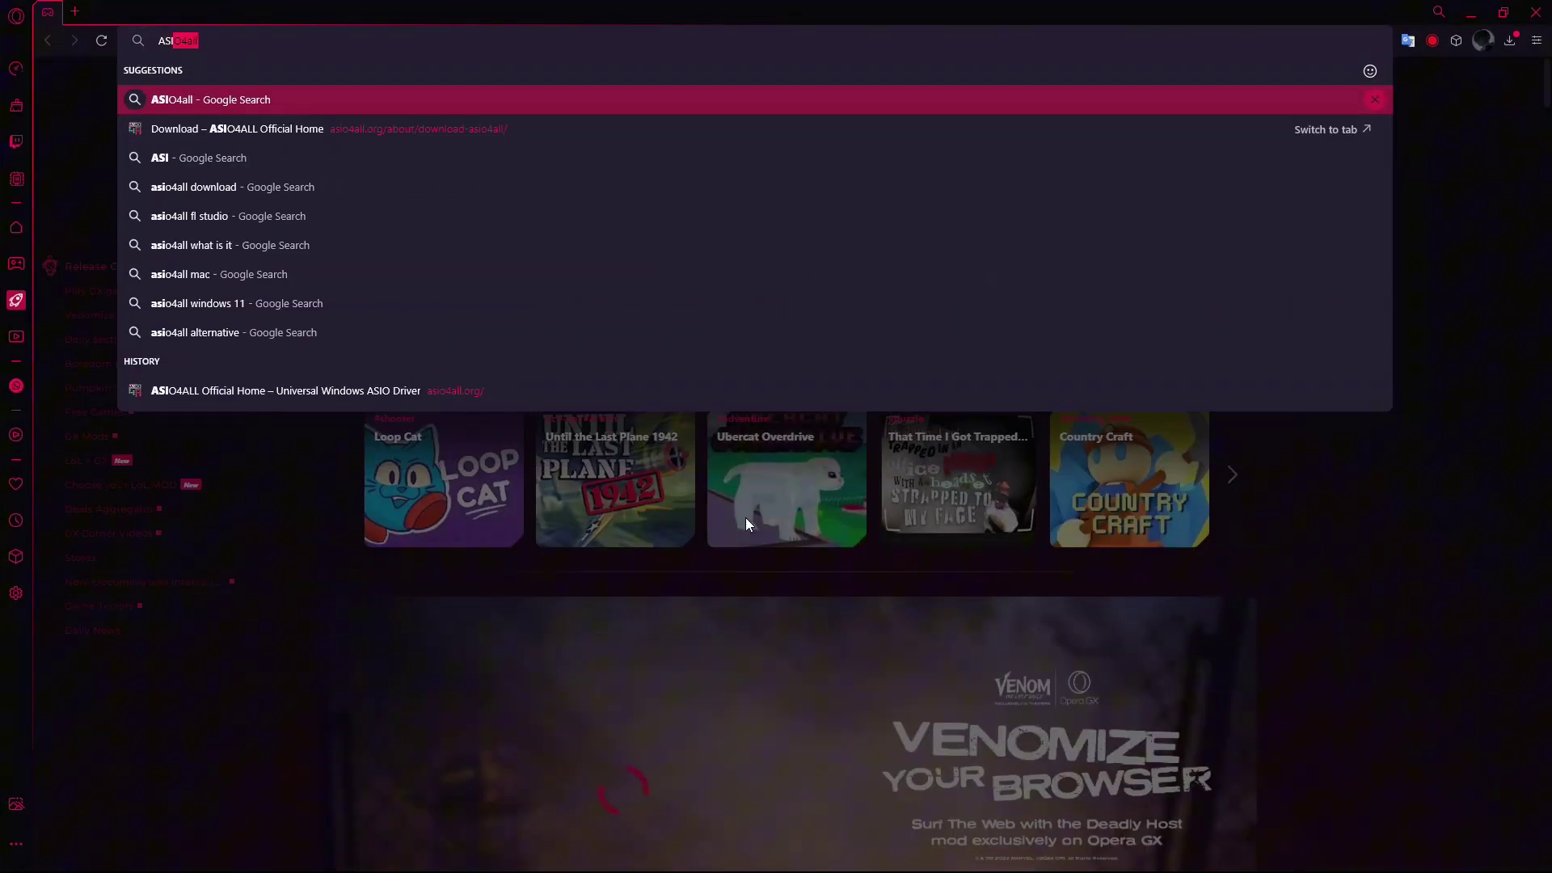
key("Return")
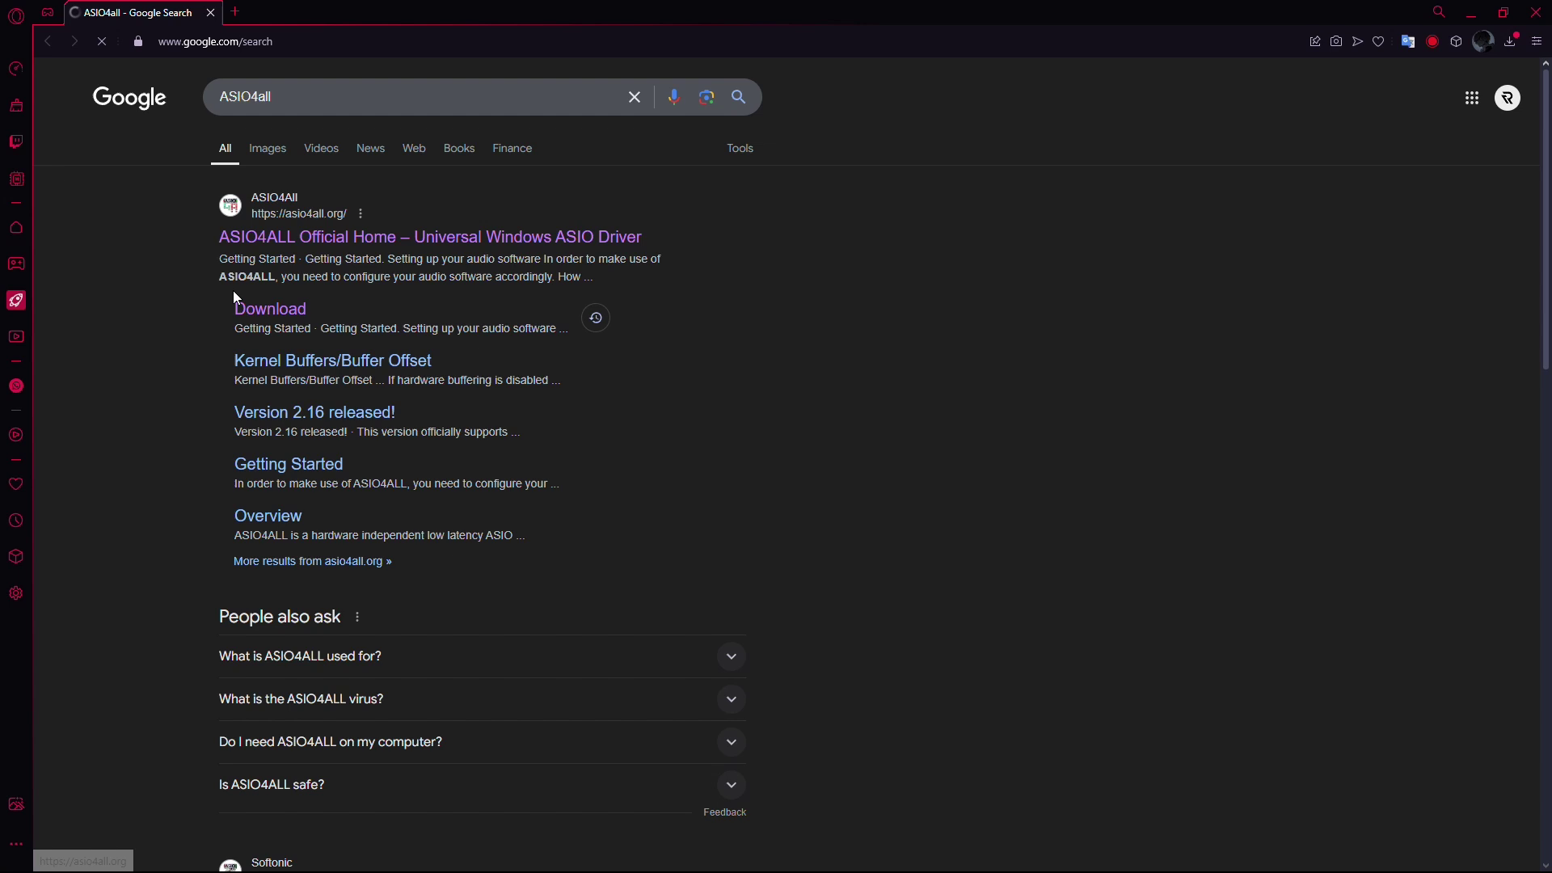
left_click_drag(242, 304, 259, 319)
left_click(272, 312)
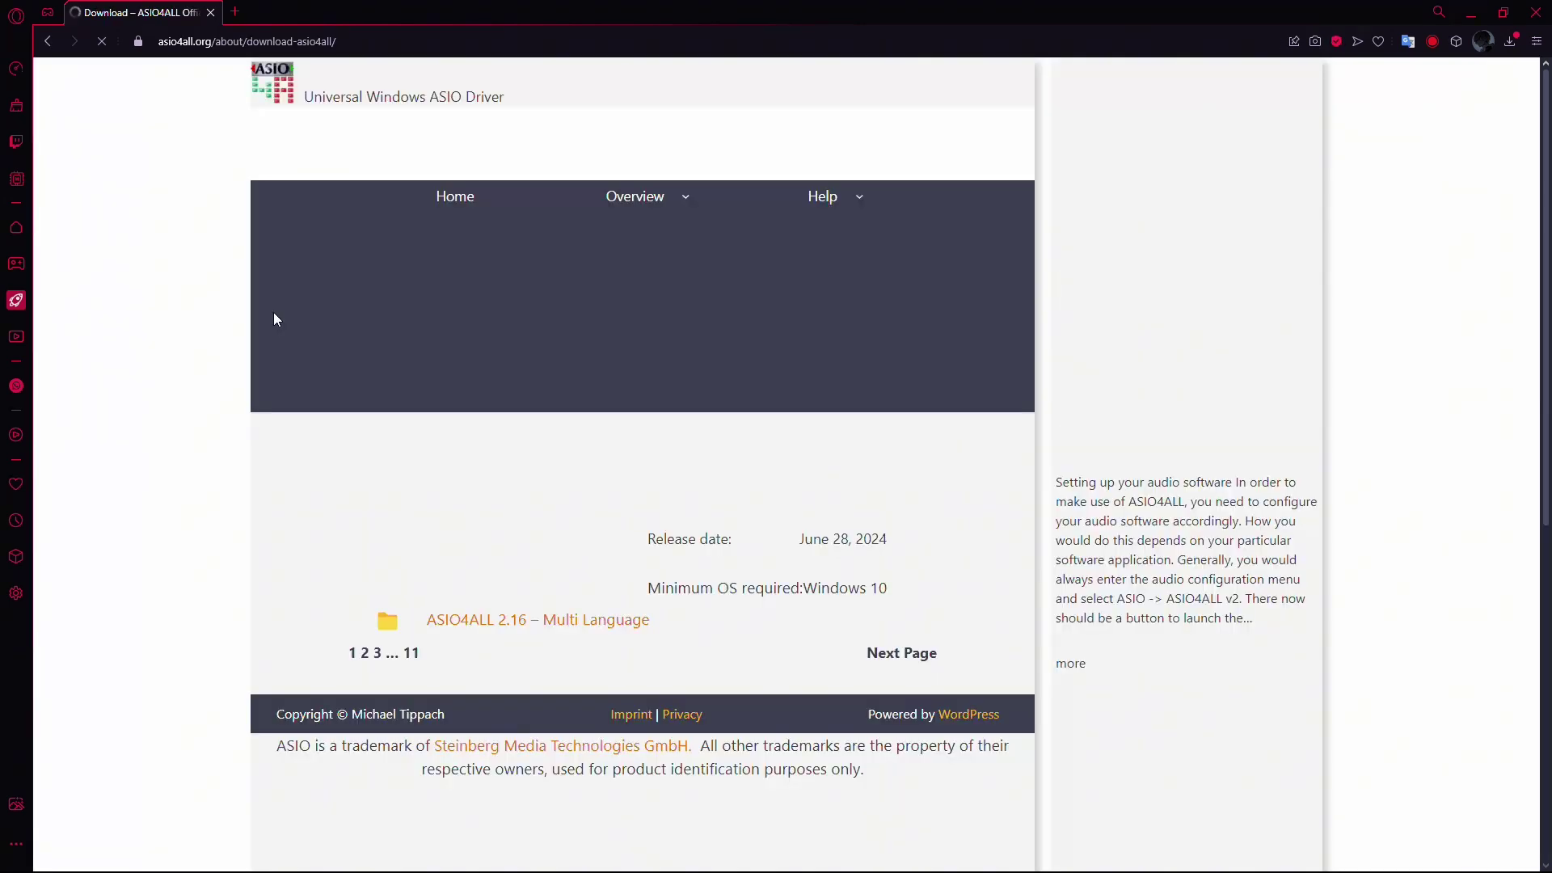
scroll(486, 486, "down", 1)
left_click(552, 546)
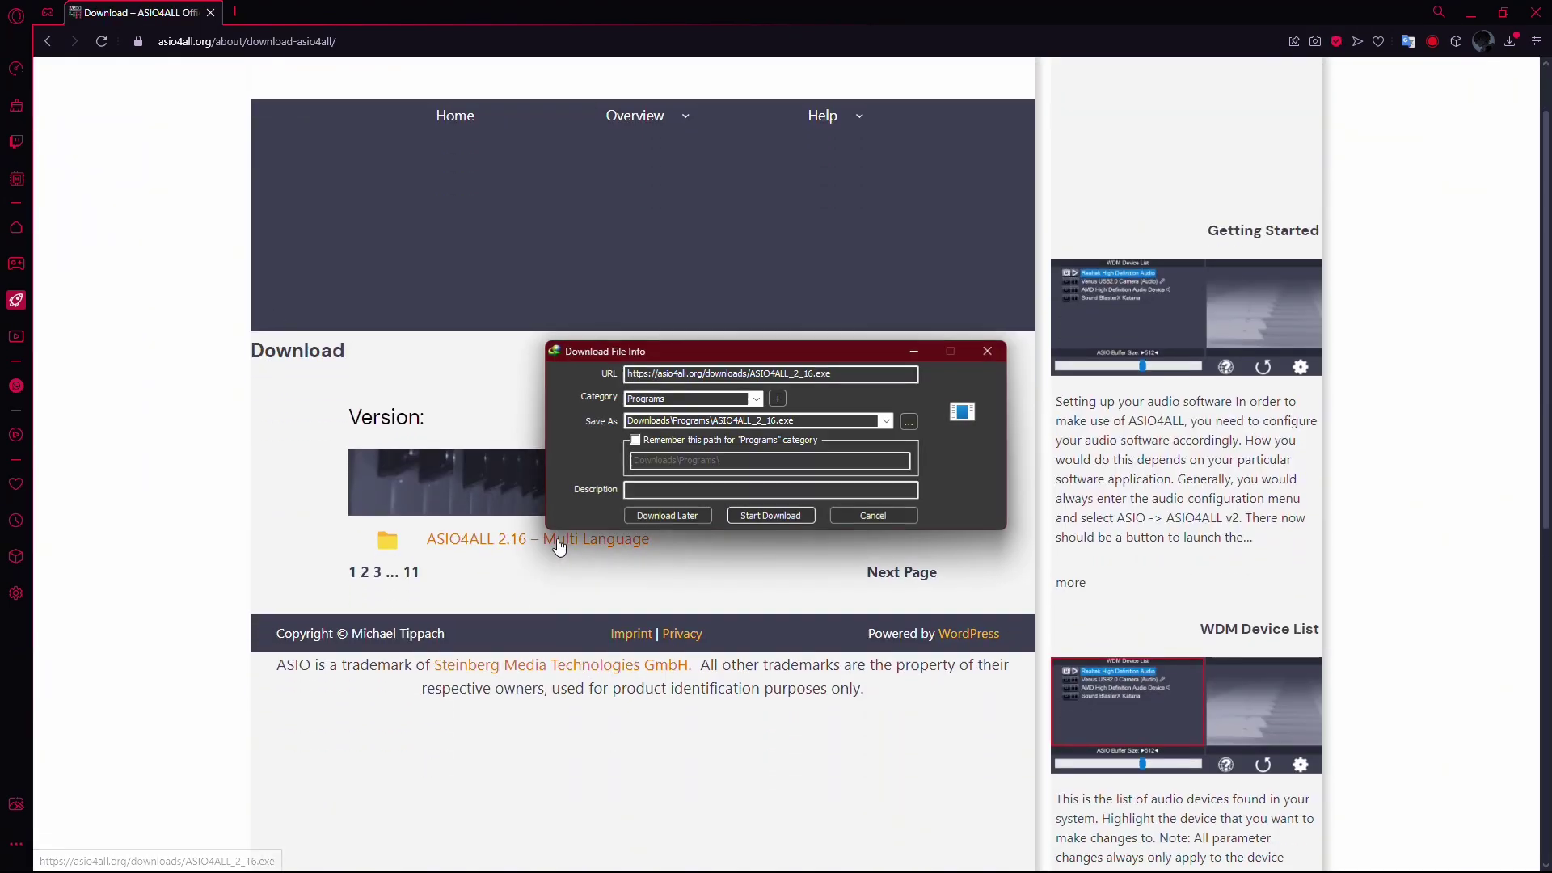
left_click(766, 515)
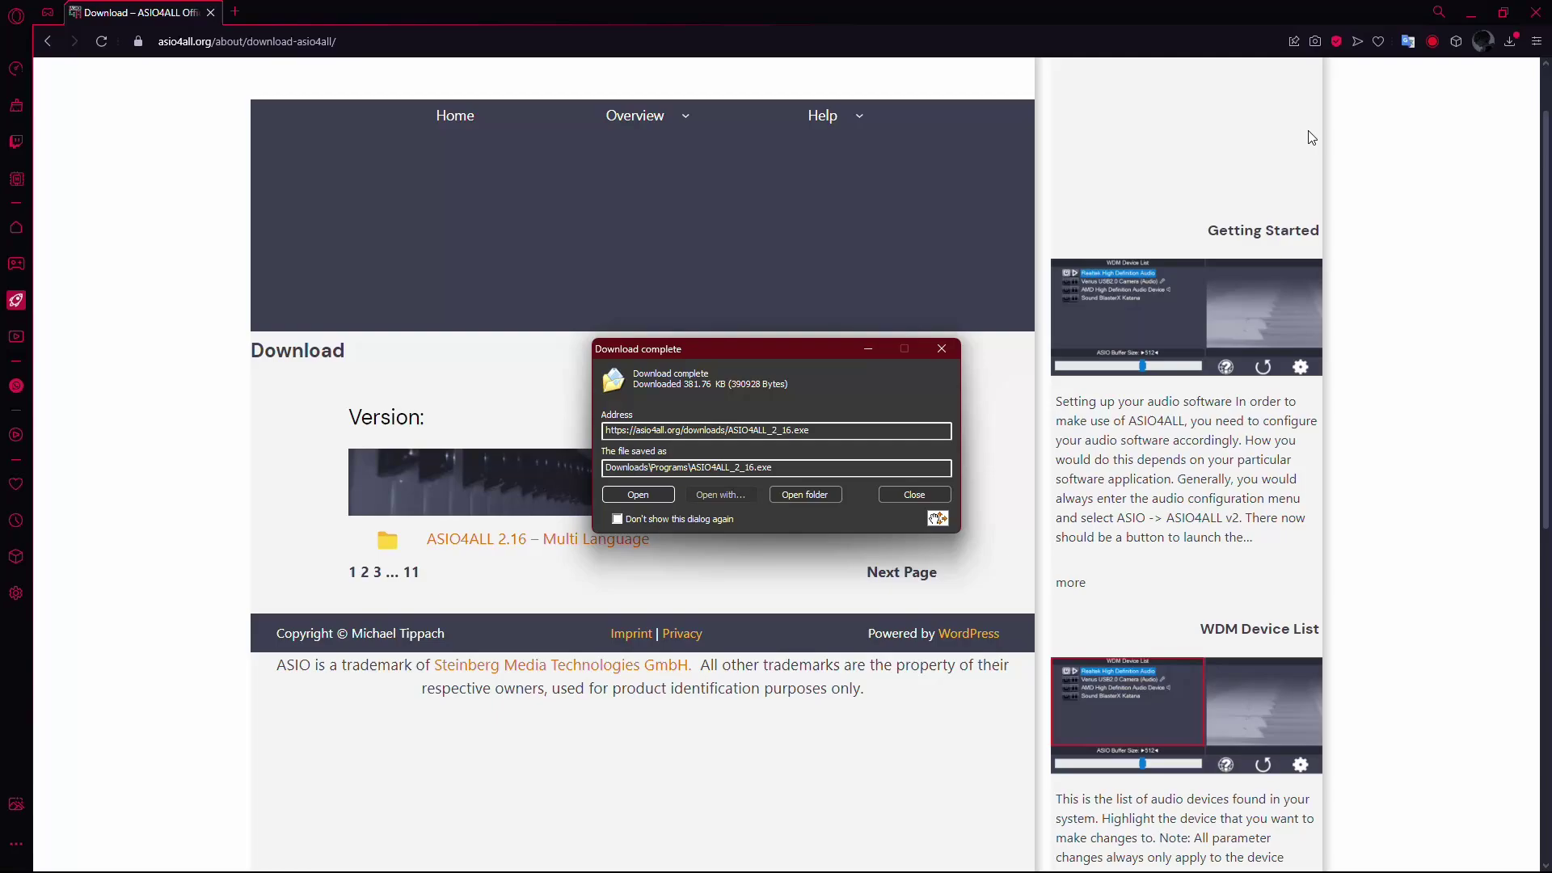
left_click(1473, 13)
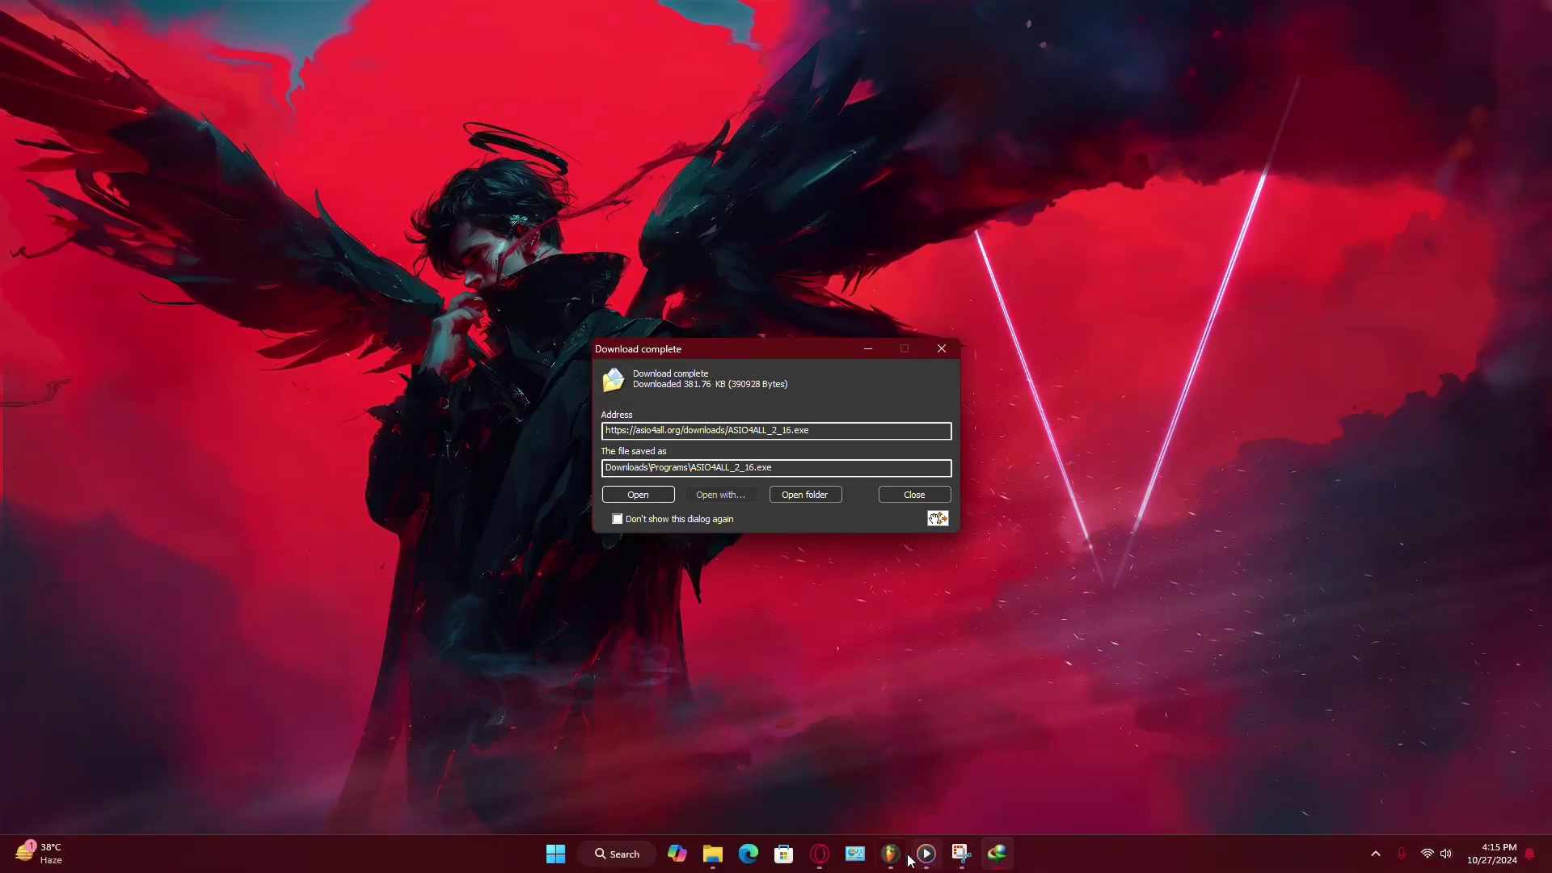
Step: Run the downloaded ASIO4ALL 2.16 setup, close FL Studio, and accept the license agreement
left_click(891, 861)
left_click(637, 493)
left_click(864, 573)
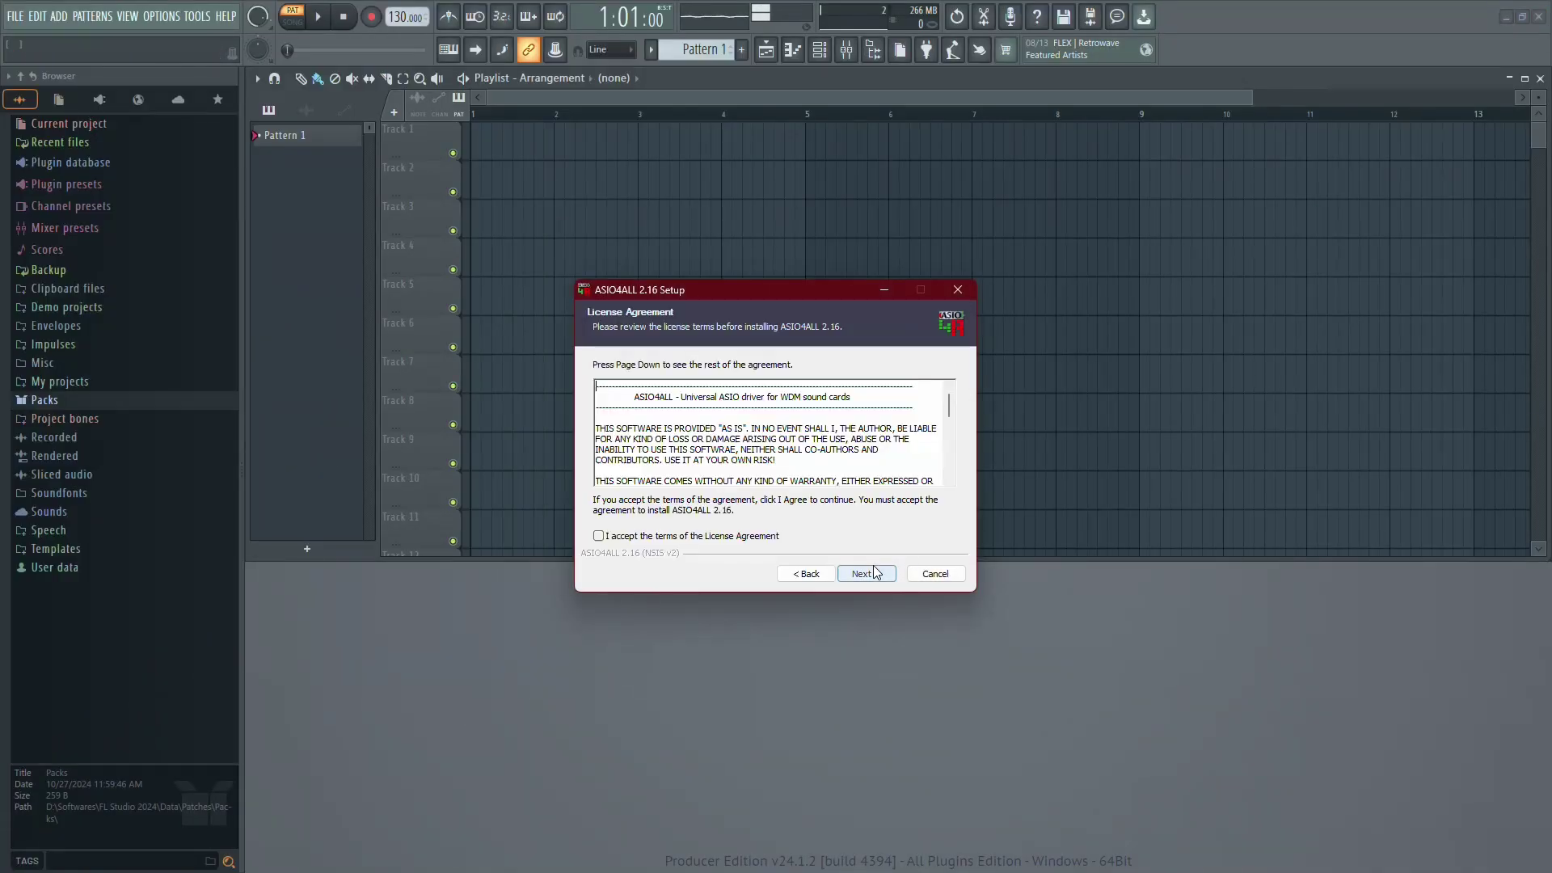
mouse_move(779, 288)
left_mouse_down()
mouse_move(754, 522)
mouse_move(855, 267)
left_mouse_up()
left_click(808, 462)
left_click(806, 514)
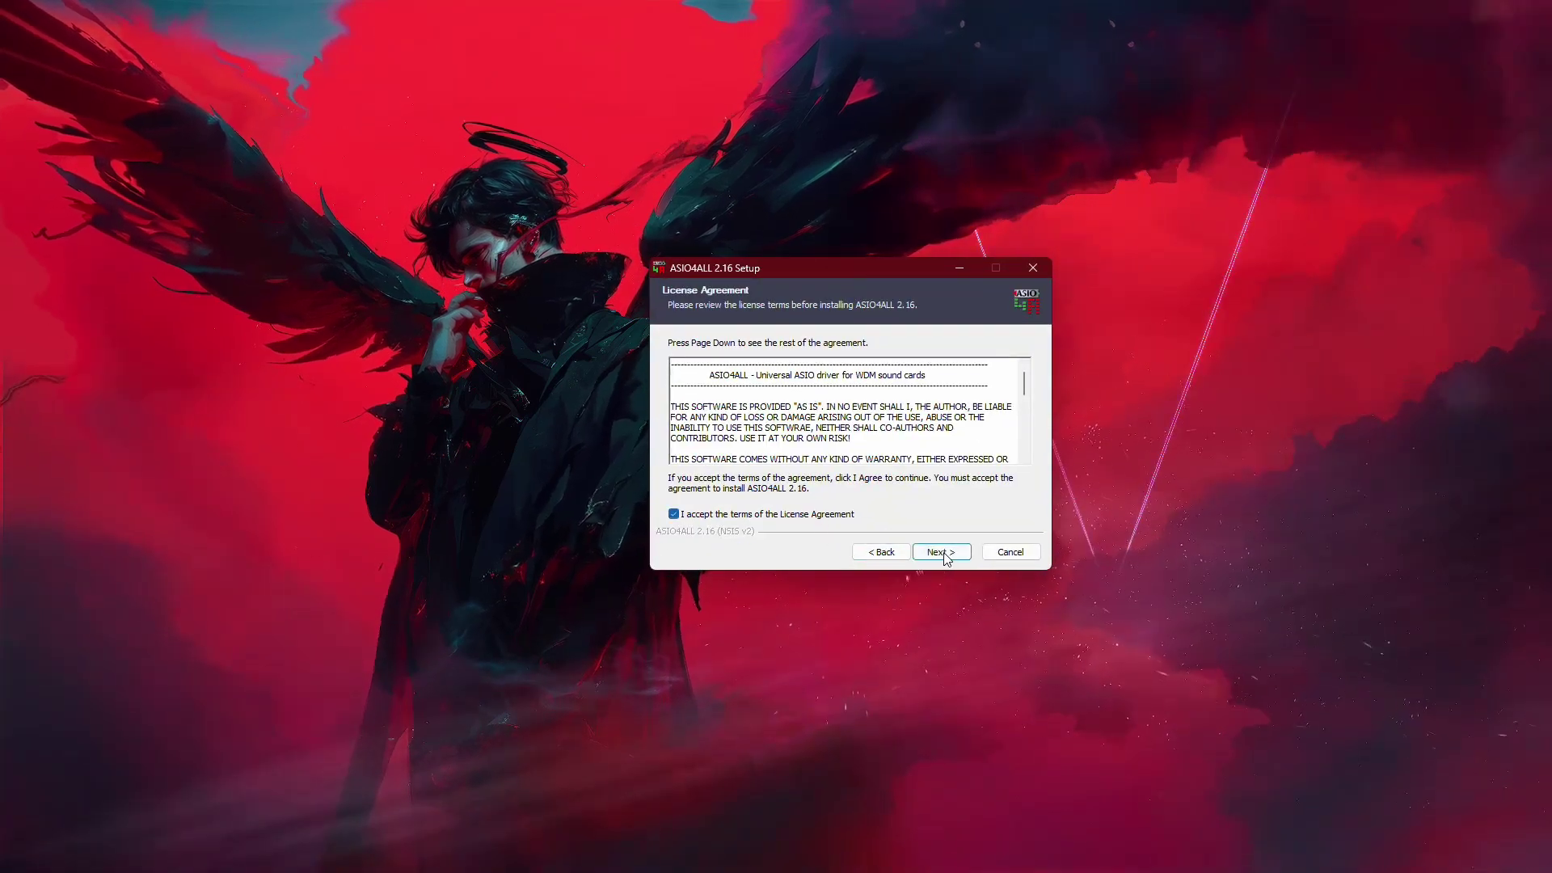